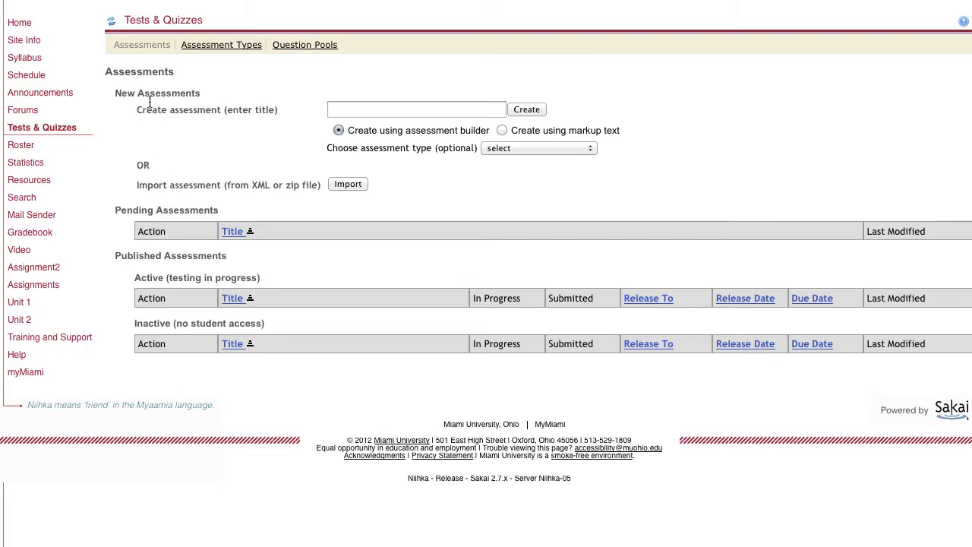
Create an assessment titled "Unit 1 quiz" with the assessment builder, leaving the assessment type unselected.
click(373, 111)
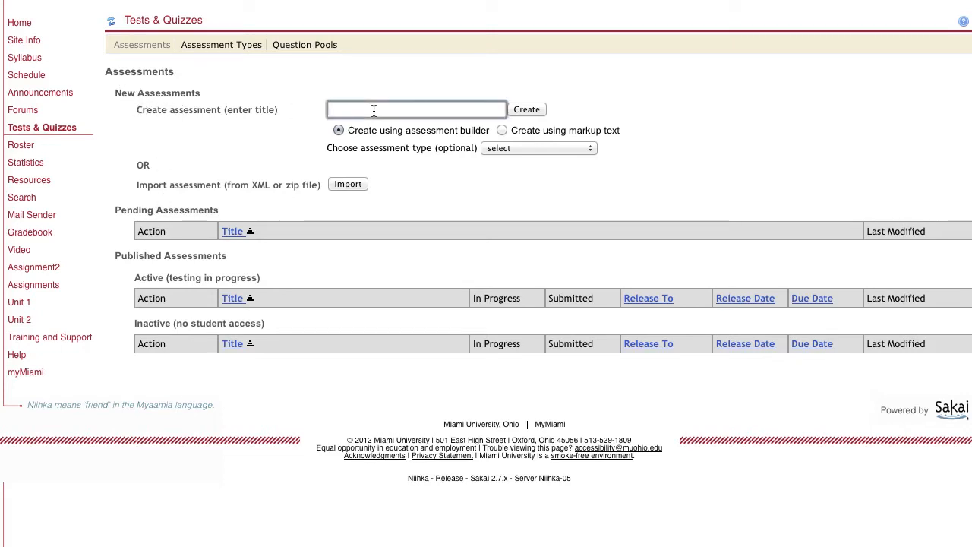
text(unit 1)
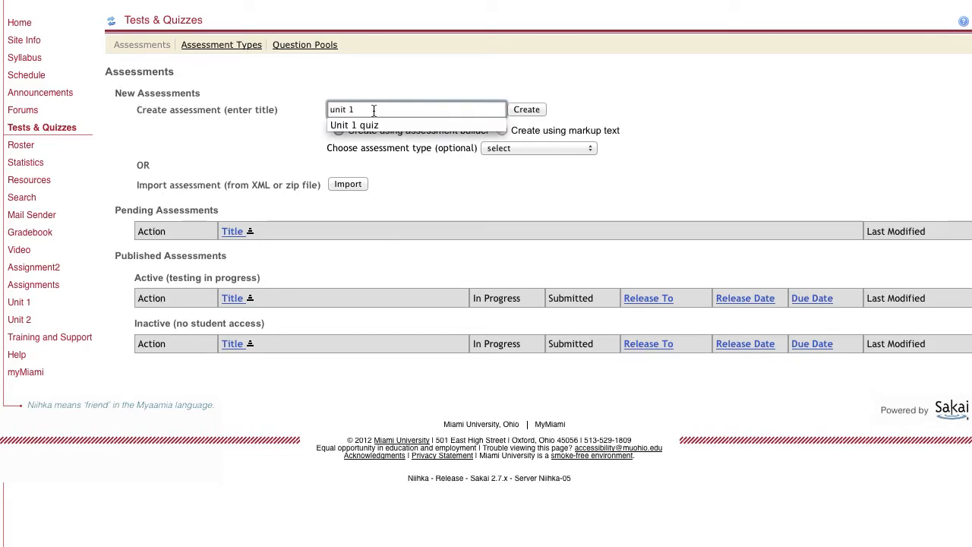
click(375, 124)
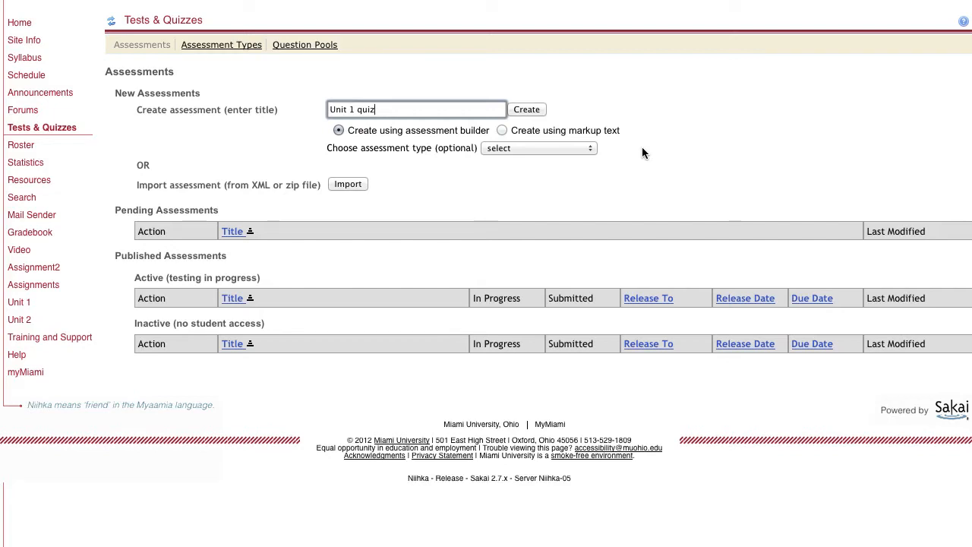
click(565, 148)
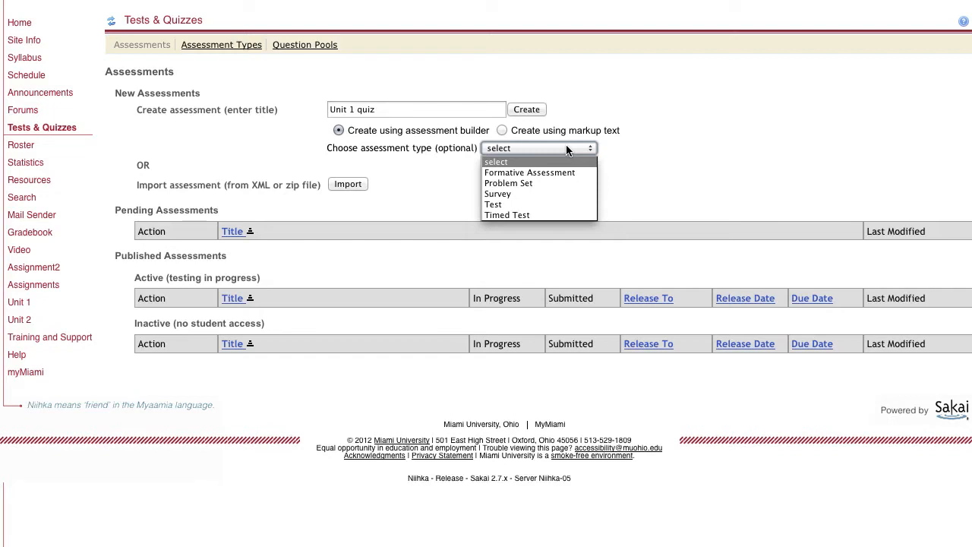
click(530, 162)
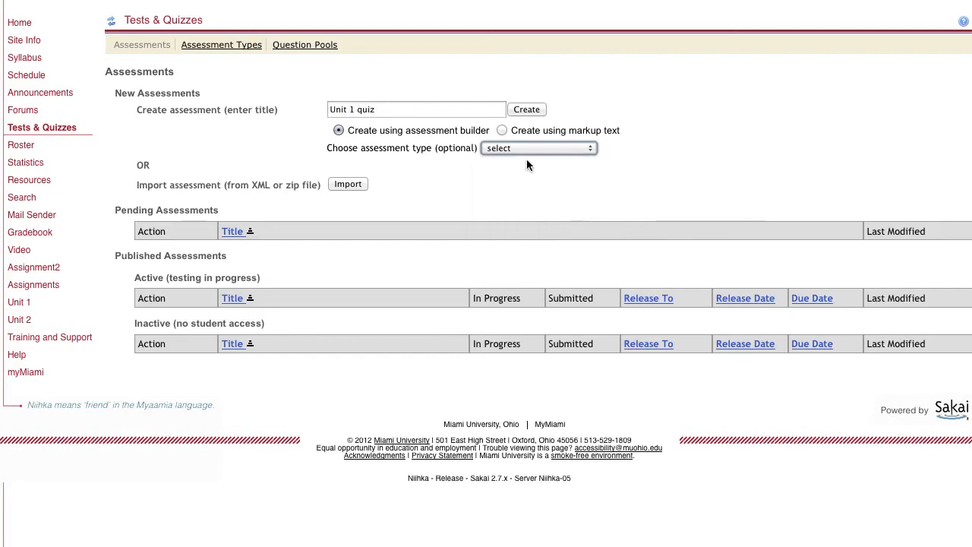
click(532, 112)
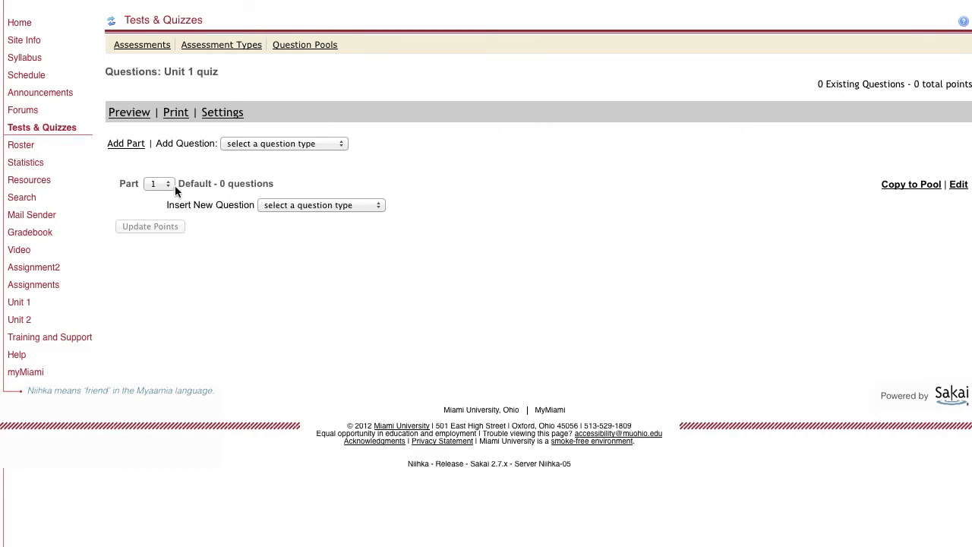
Insert a Multiple Choice question into Part 1 and set its answer point value to 1.
click(301, 208)
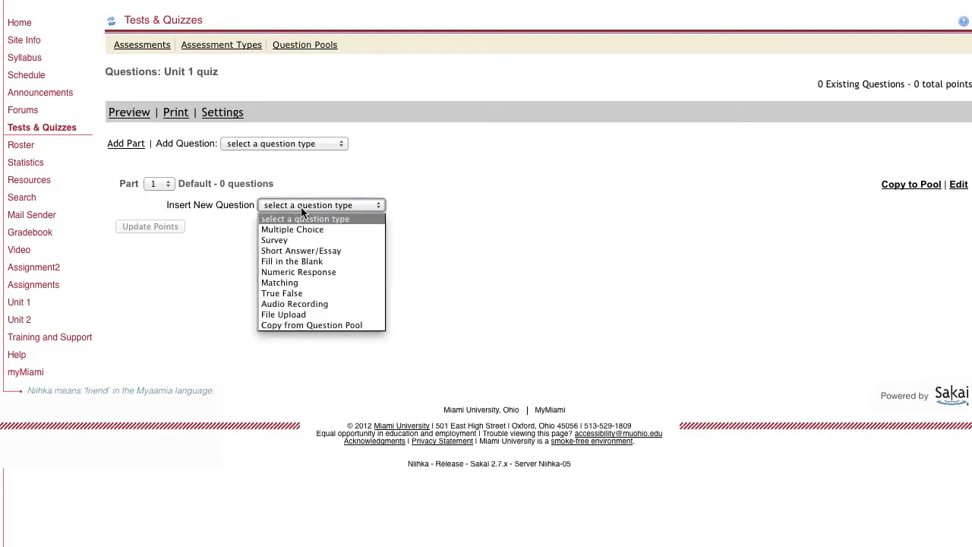
click(323, 231)
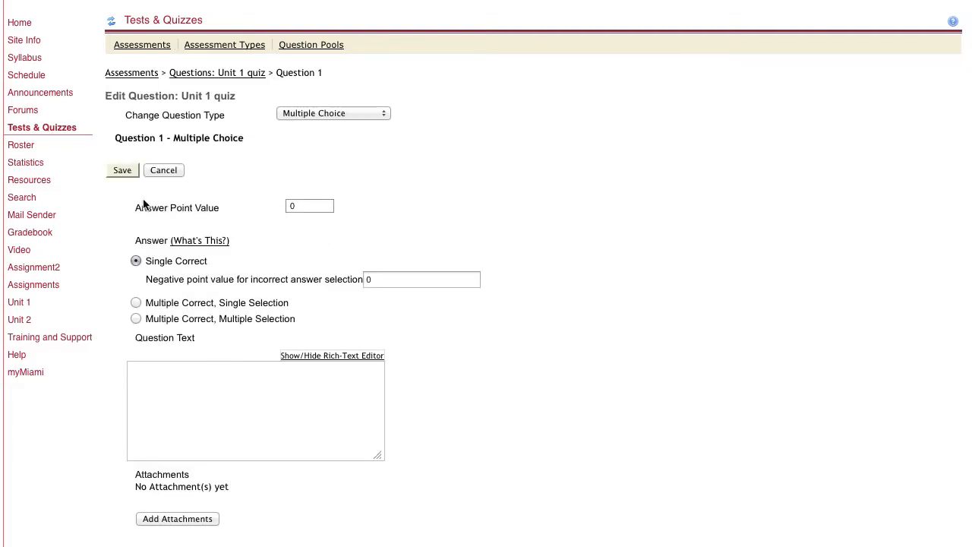
click(316, 204)
key(BackSpace)
text(1)
Enter "Do you understand unit 1?" as the question text.
scroll(533, 271, down, 1)
scroll(533, 266, down, 5)
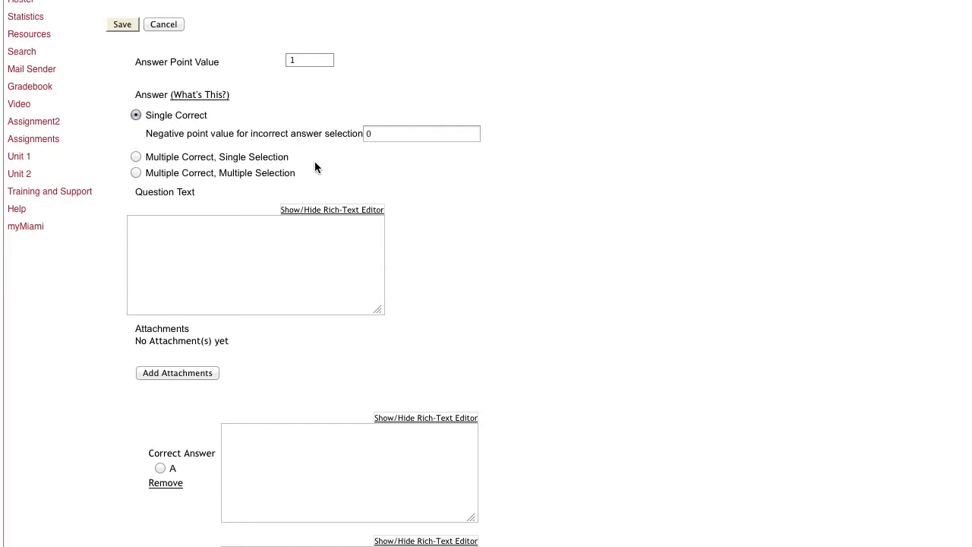
click(197, 269)
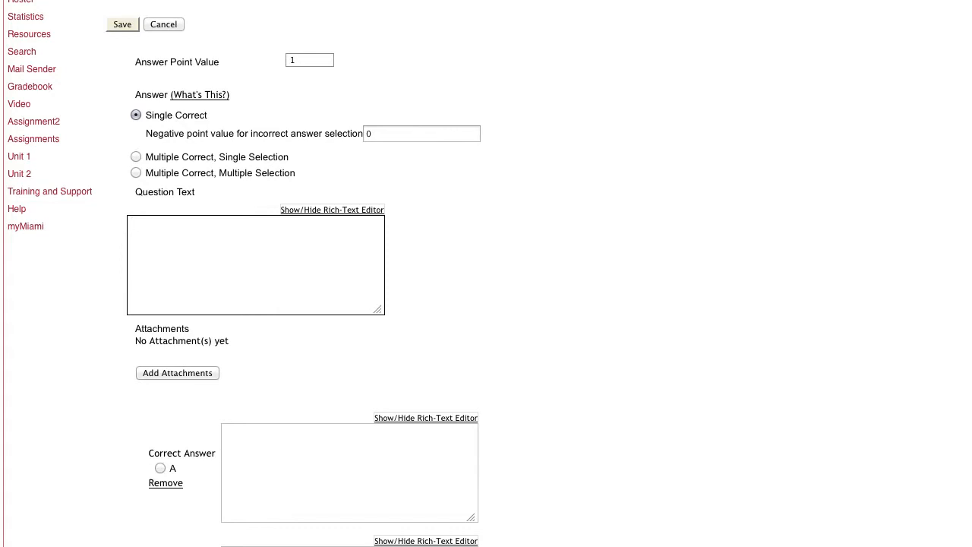
text(Do you understand unit 1?)
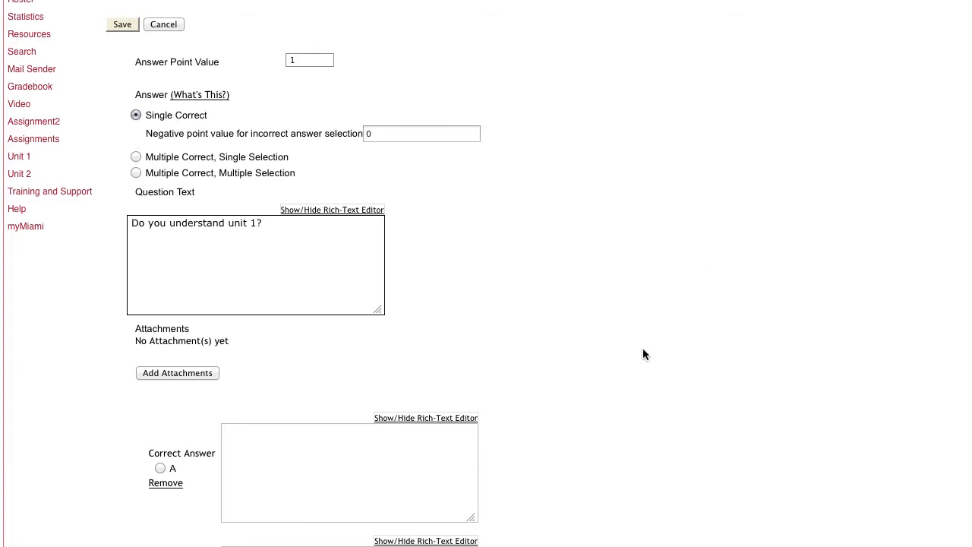
Fill in answer A as "Yes" and answer B as "No", and mark A as the correct answer.
scroll(642, 354, down, 4)
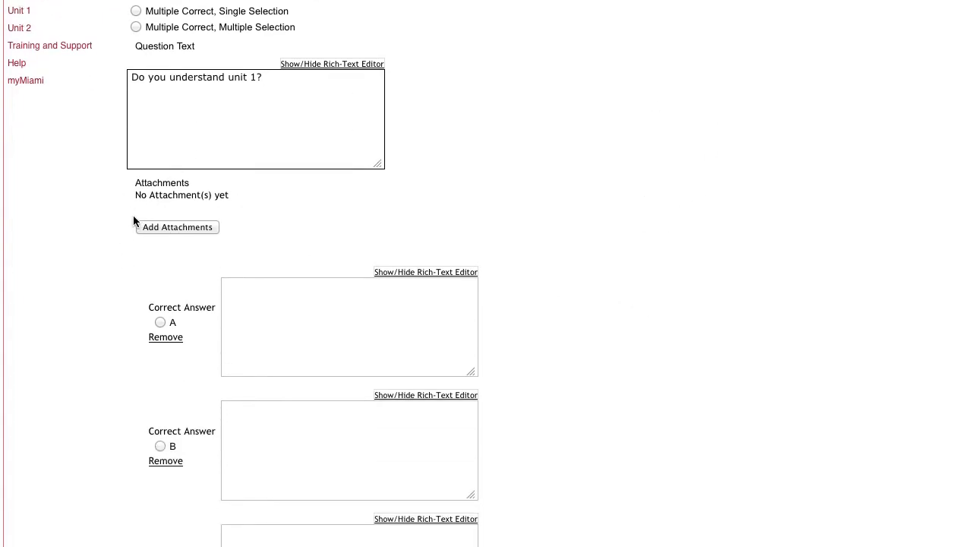
scroll(640, 284, down, 6)
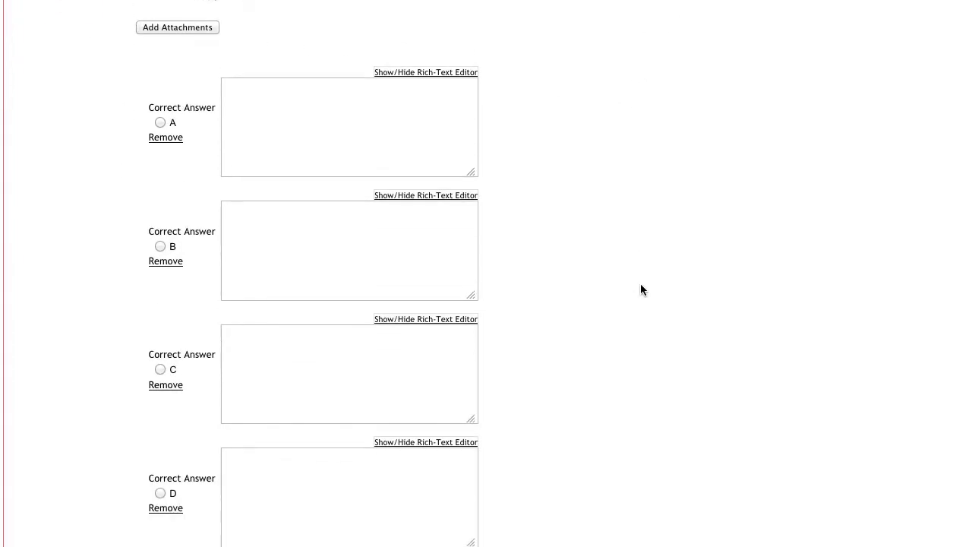
click(275, 115)
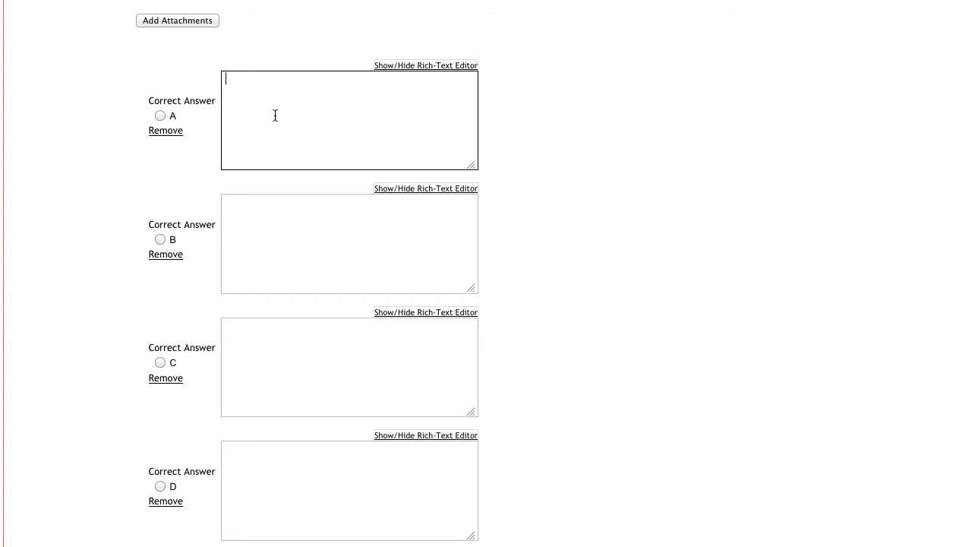
text(Yes)
key(Tab)
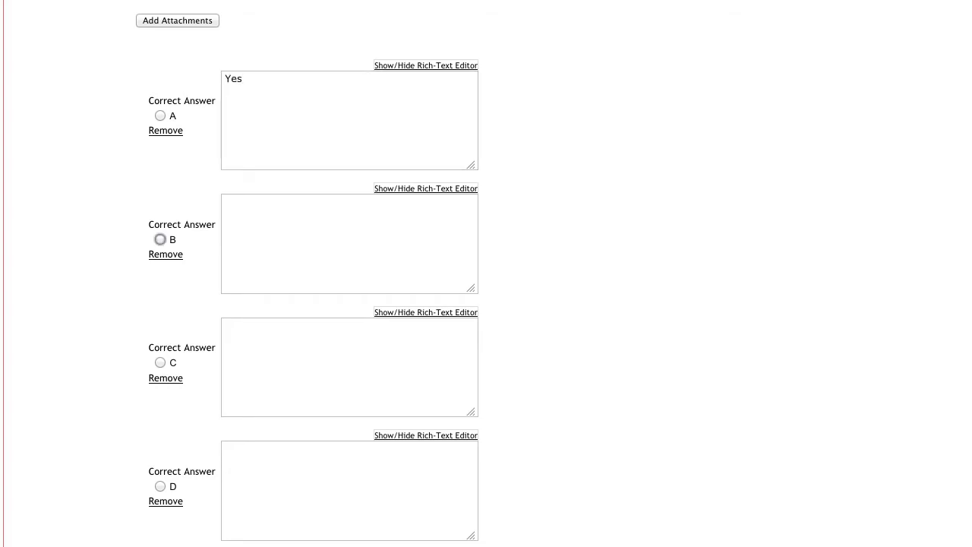
key(Tab)
text(No)
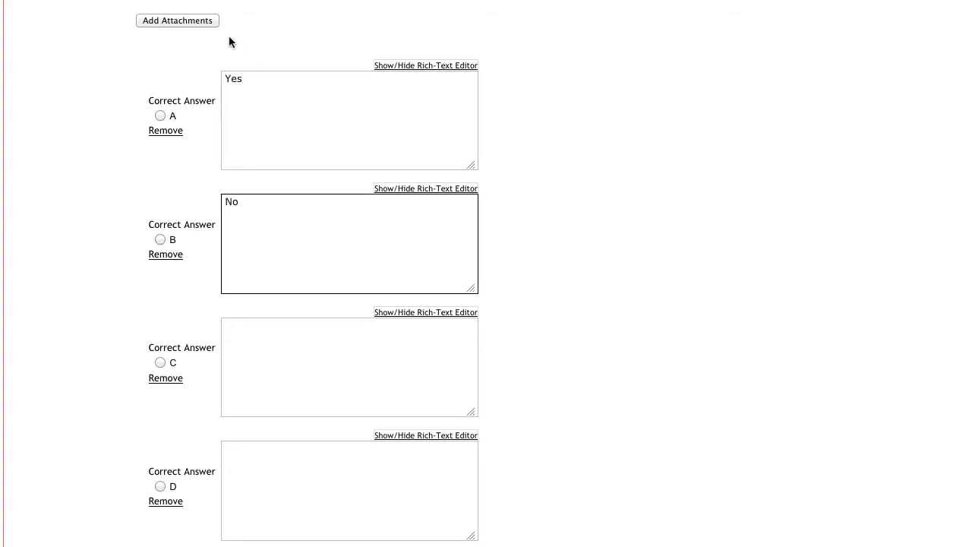
click(159, 116)
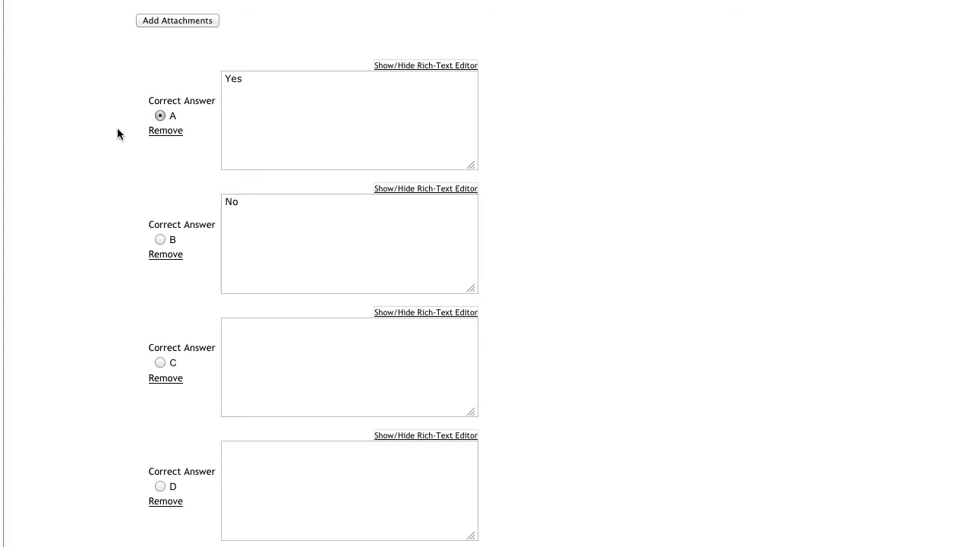
Save the multiple choice question without assigning it to a question pool.
scroll(94, 275, down, 5)
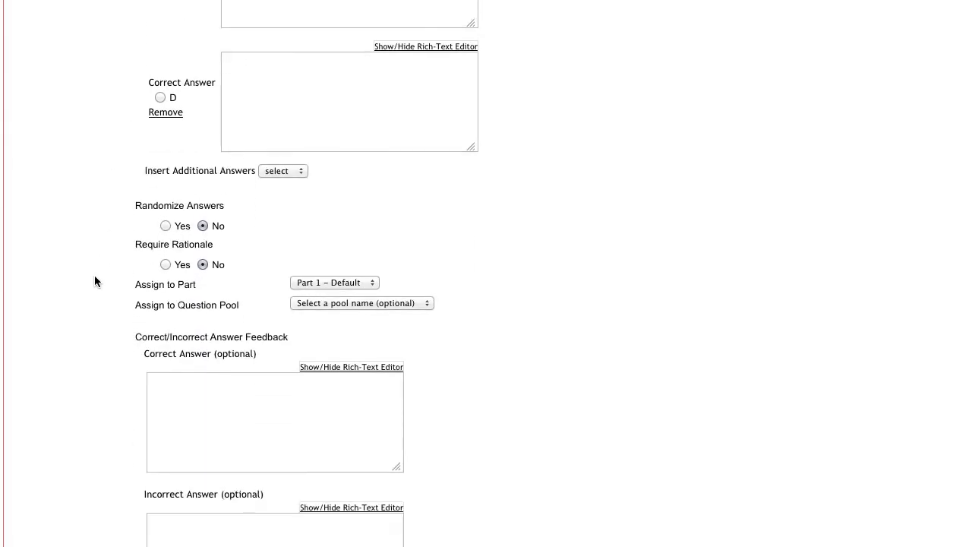
scroll(99, 278, down, 1)
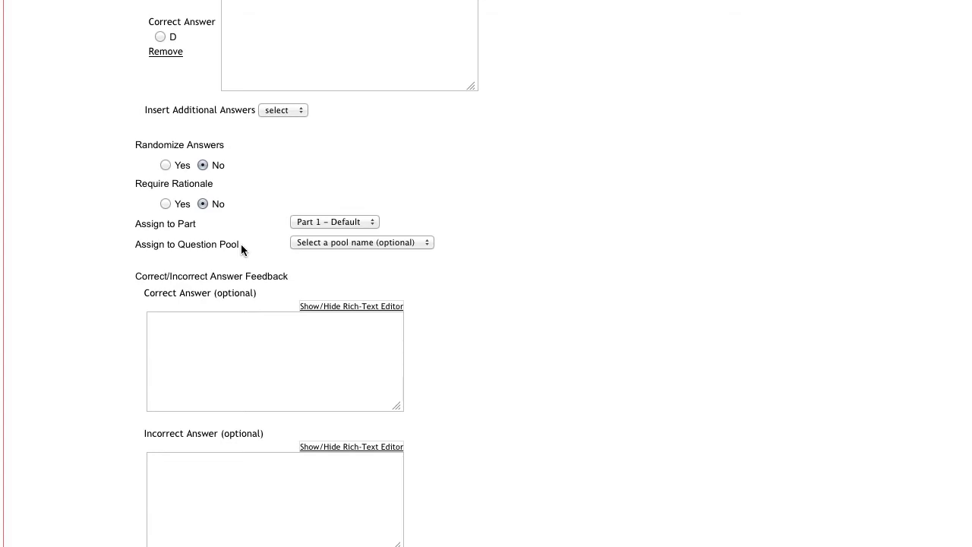
click(325, 242)
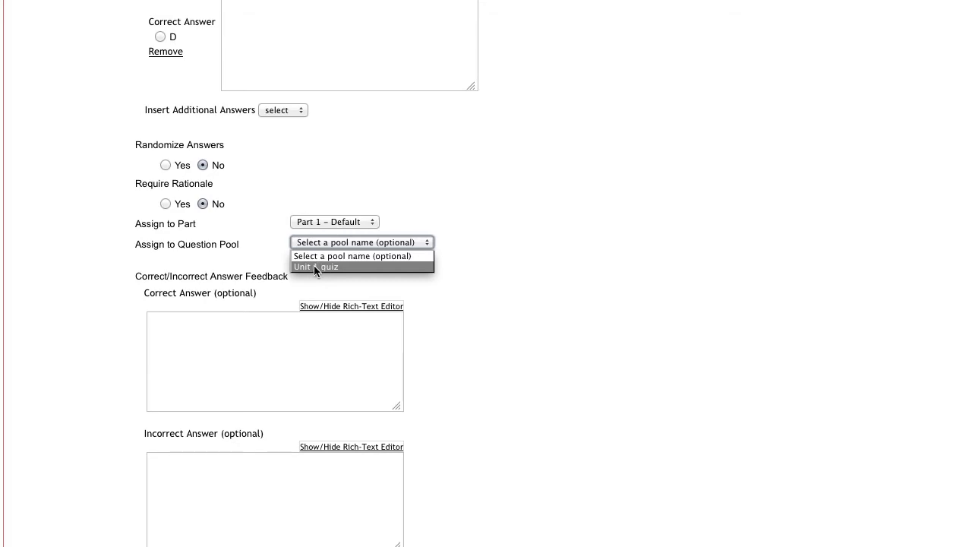
click(357, 256)
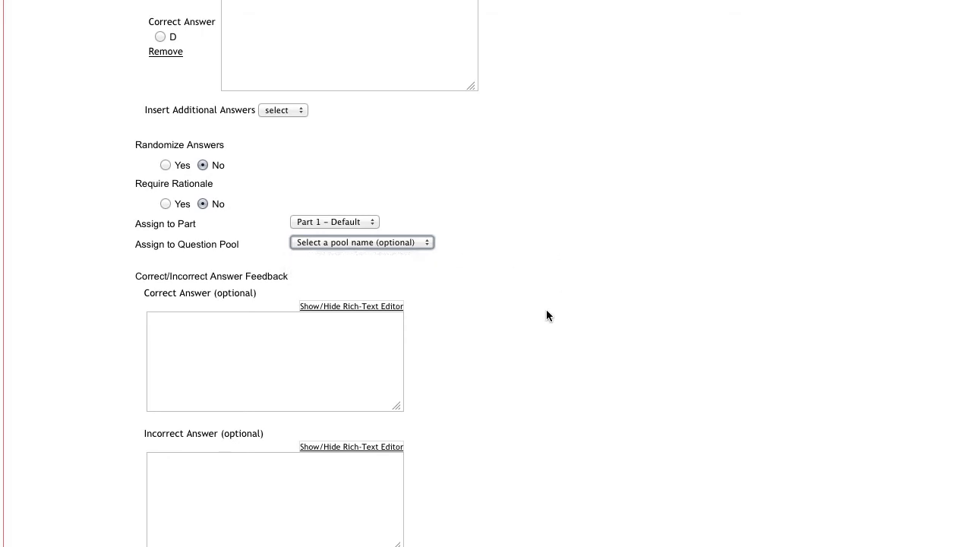
scroll(535, 357, down, 4)
scroll(536, 360, down, 1)
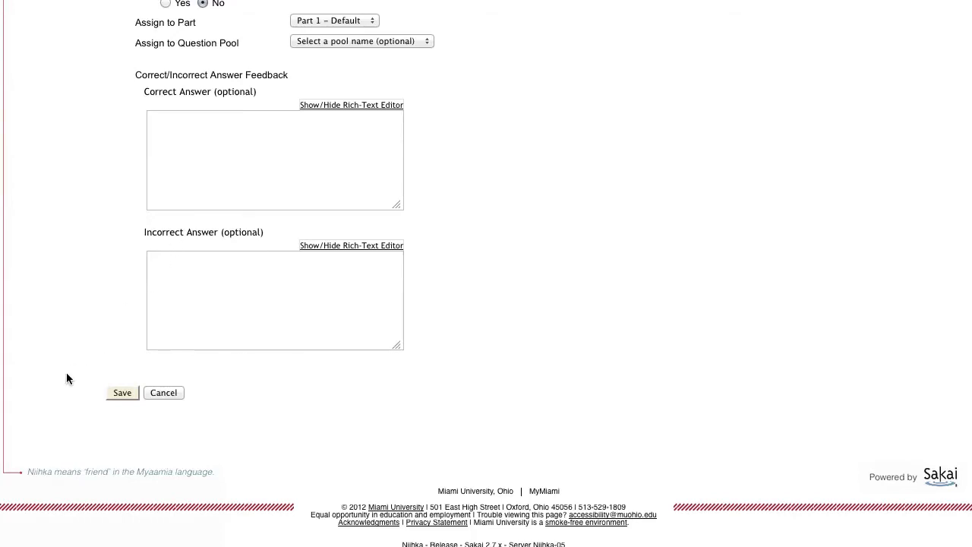
click(124, 392)
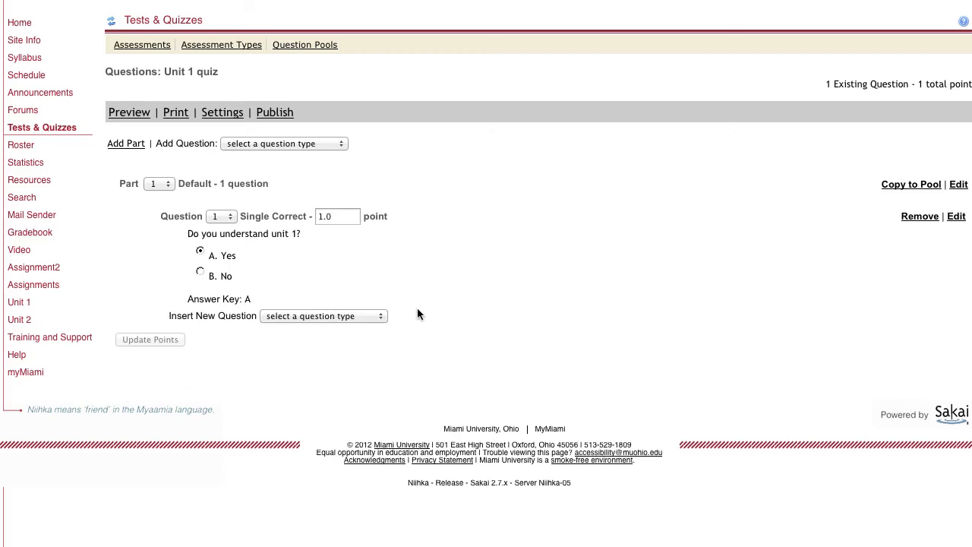
drag(187, 233, 303, 240)
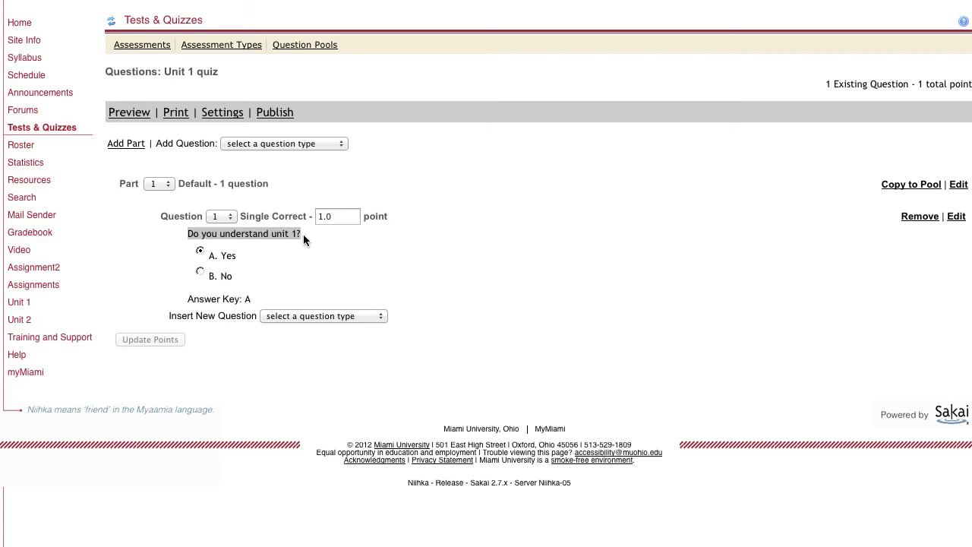
click(299, 181)
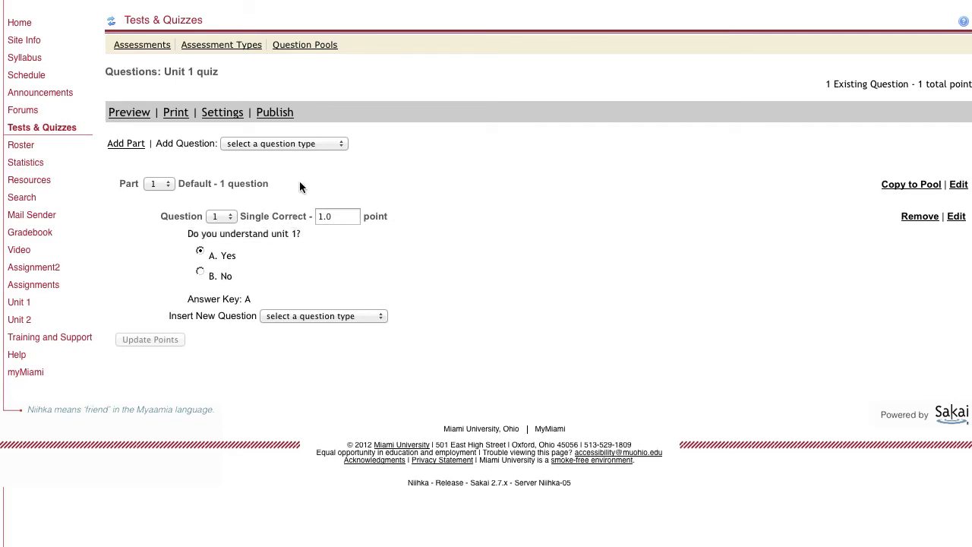
click(233, 143)
click(469, 226)
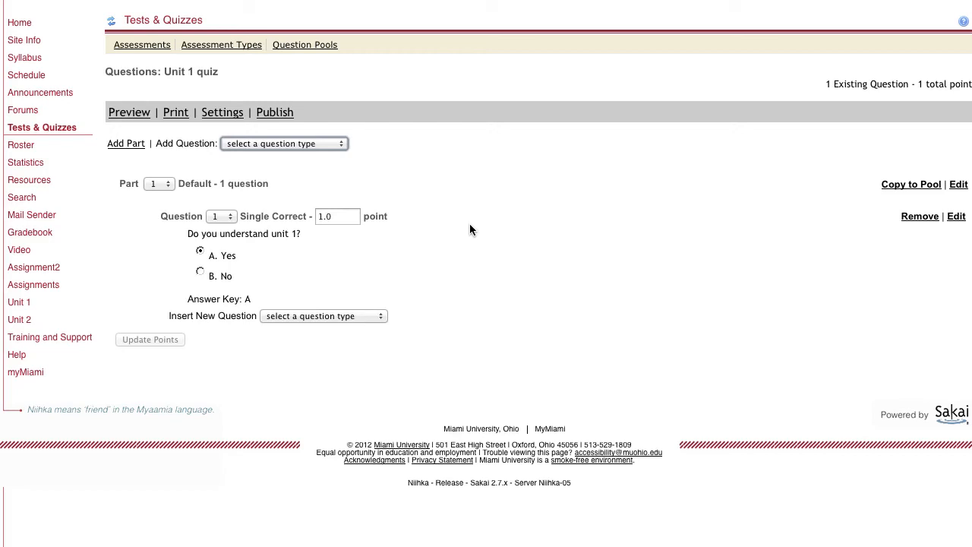
Add a new part to the quiz and title it "Part 2".
click(124, 144)
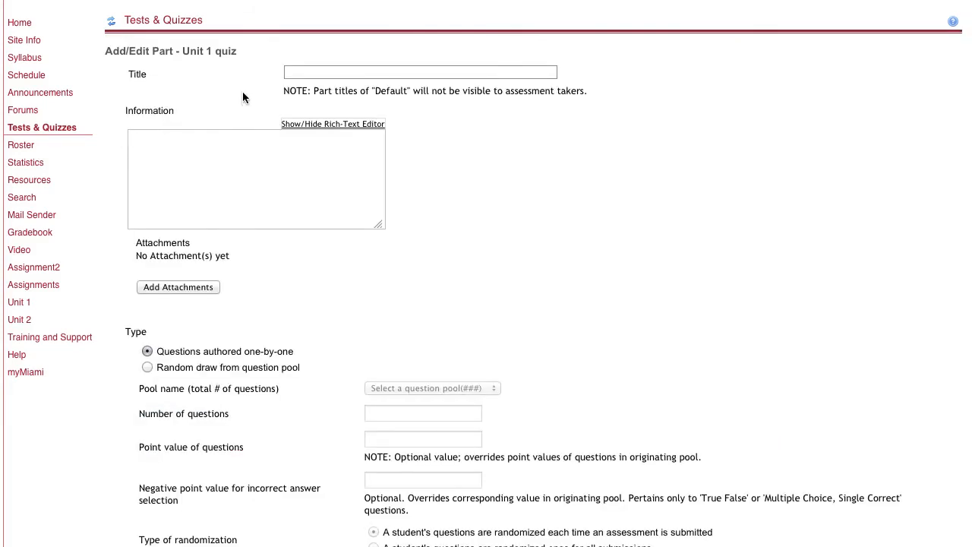
click(302, 73)
text(Part 1)
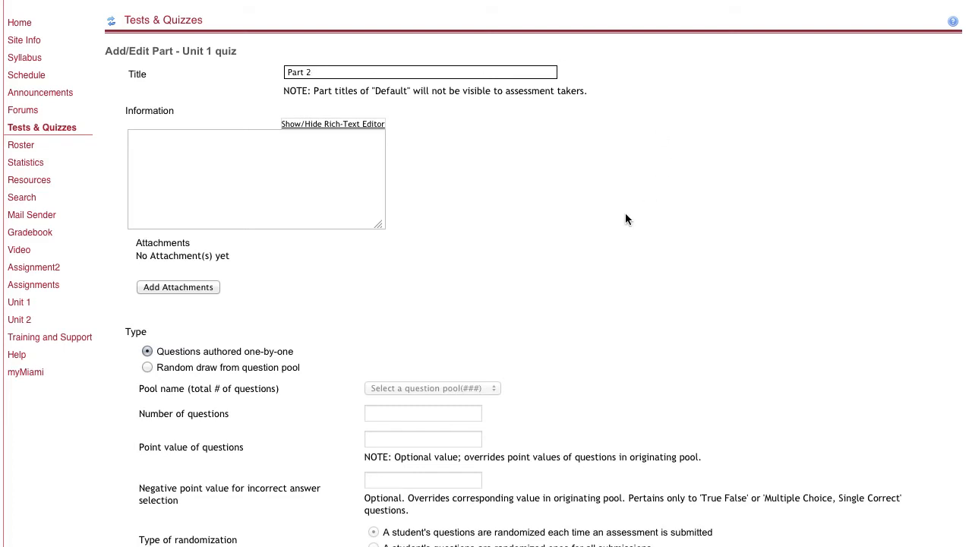
Set the part's type to Random draw from question pool, using the Unit 1 quiz pool.
scroll(607, 243, down, 5)
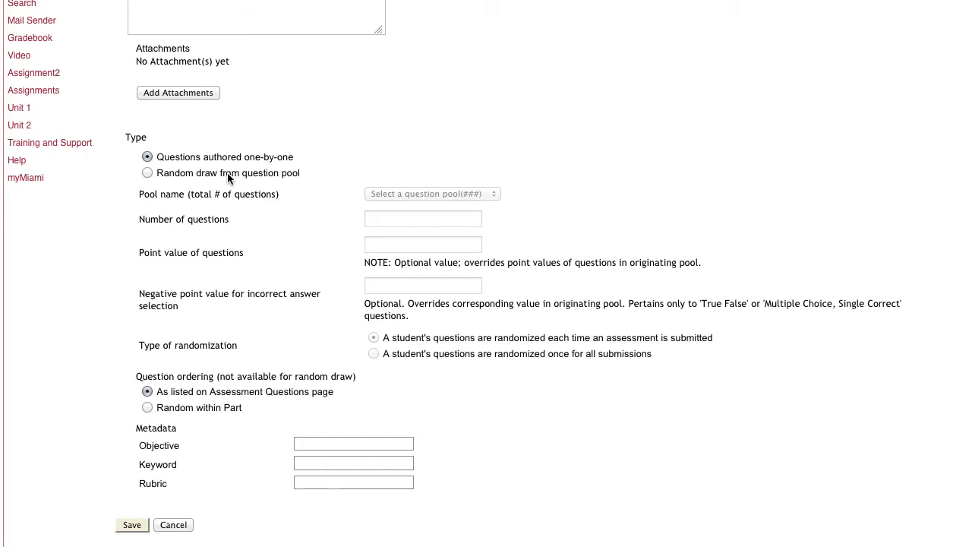
click(148, 173)
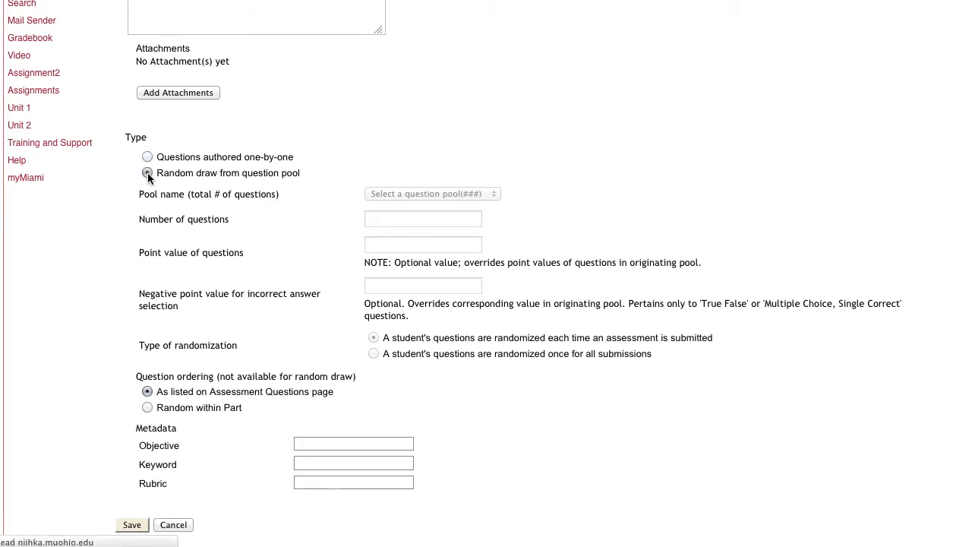
scroll(473, 258, down, 3)
scroll(476, 261, down, 3)
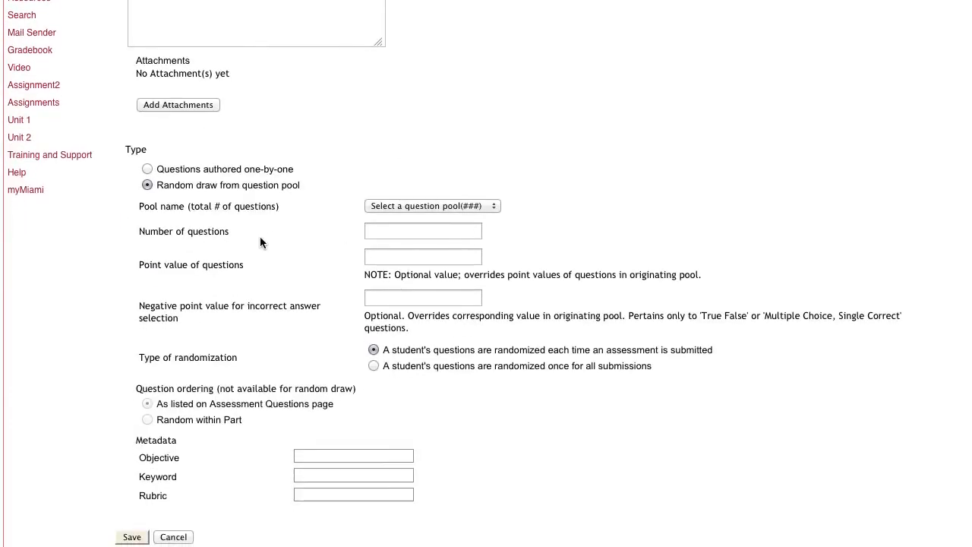
click(454, 208)
click(418, 229)
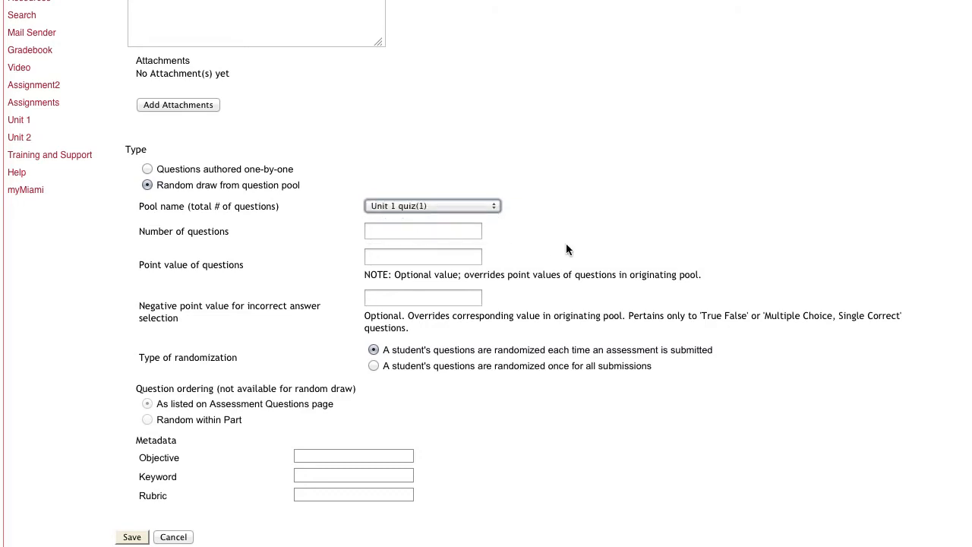
Set the number of questions drawn from the pool to 1 and save the part.
click(401, 235)
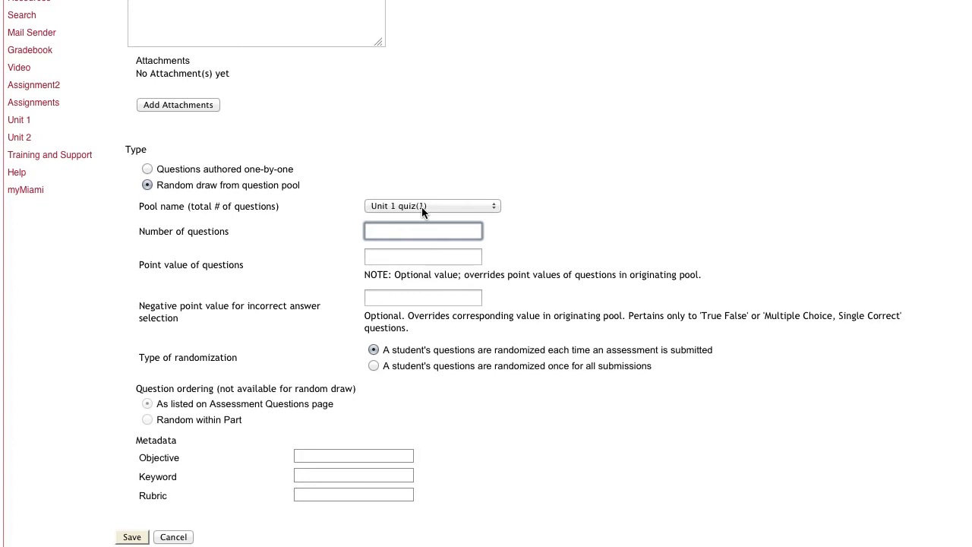
text(1)
click(297, 330)
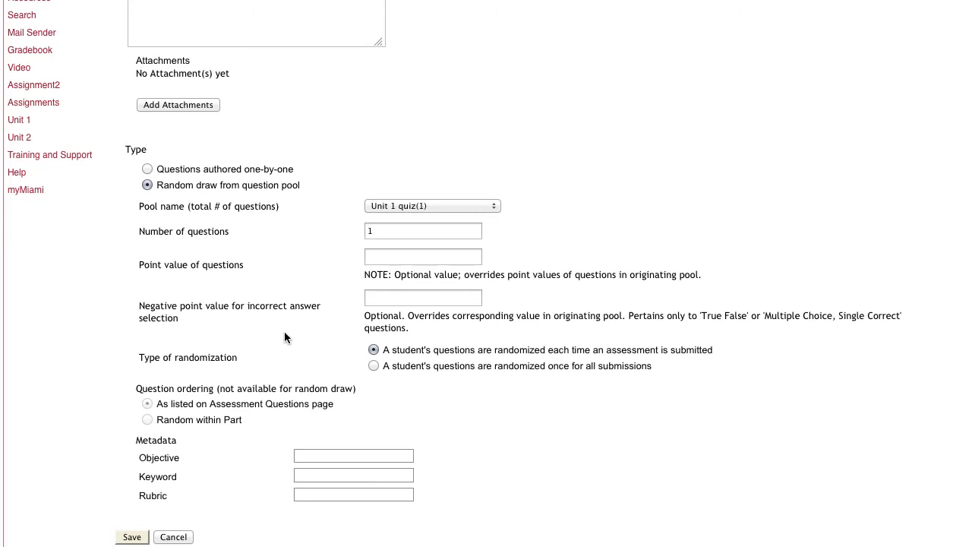
scroll(285, 332, down, 2)
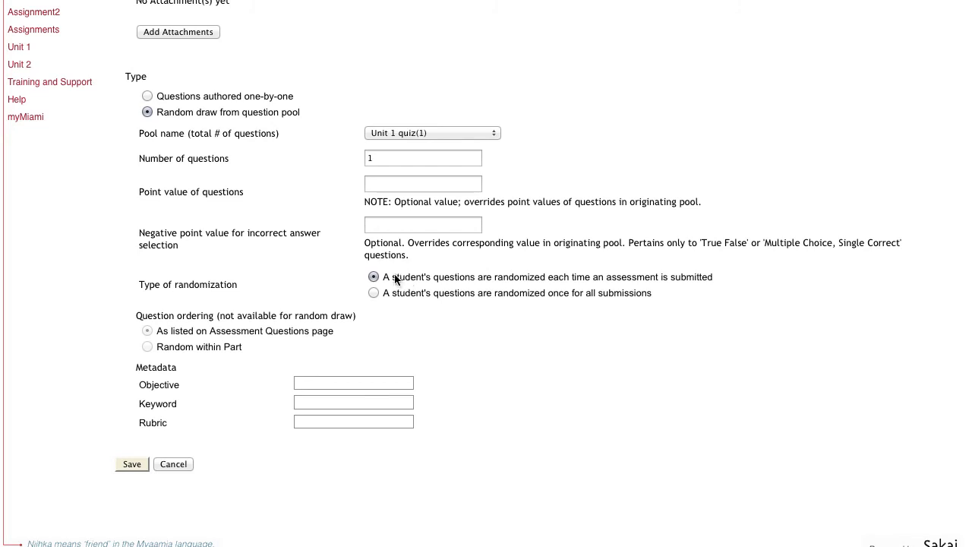
click(132, 464)
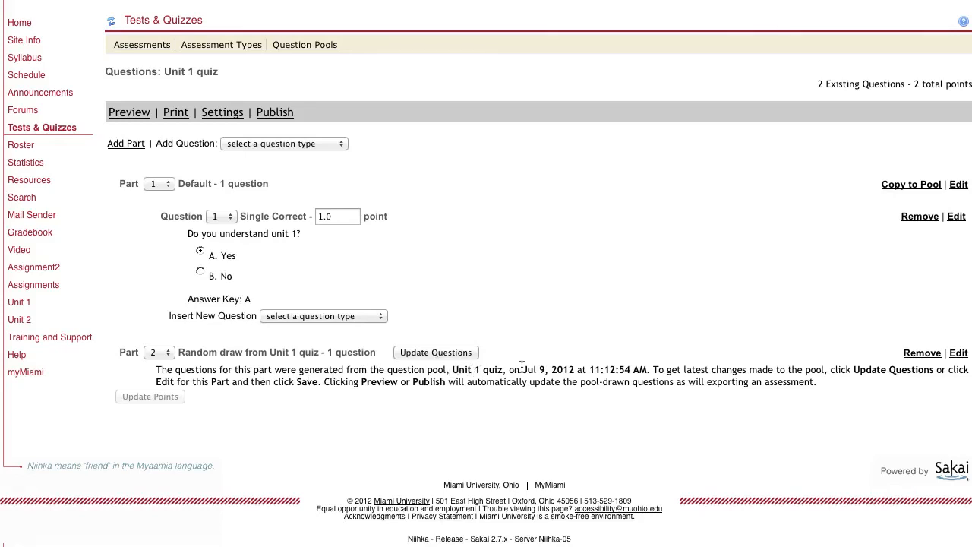
Check when Part 2's questions were generated and update them from the question pool.
drag(522, 370, 646, 370)
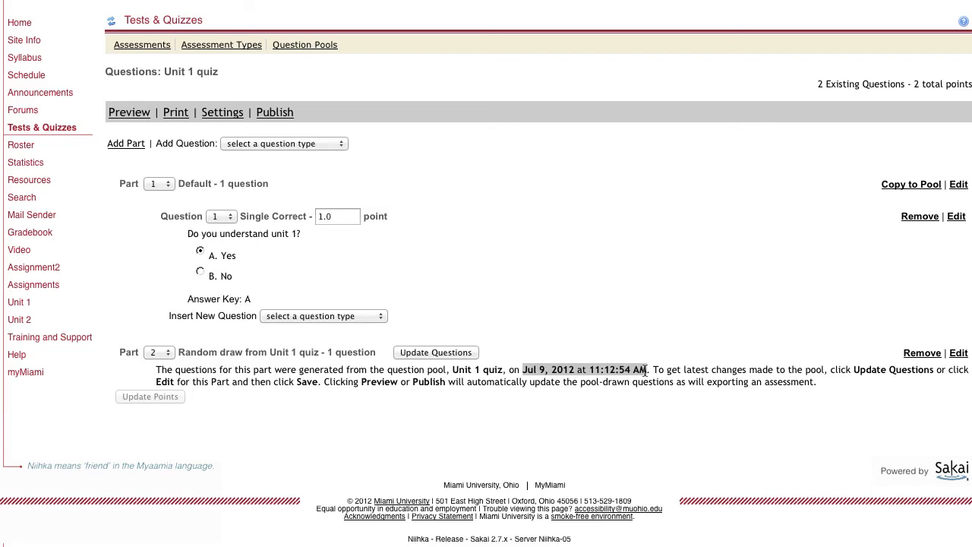
drag(450, 381, 456, 382)
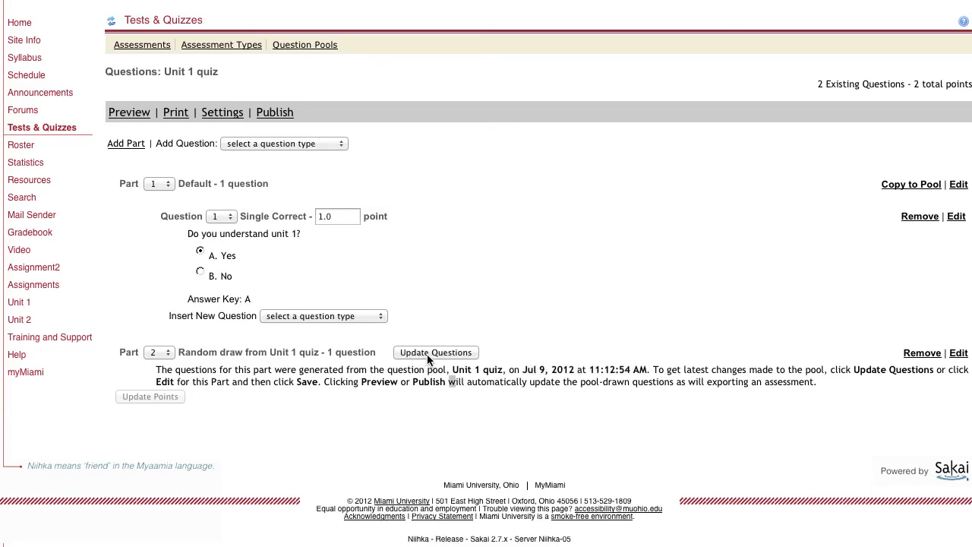
click(429, 354)
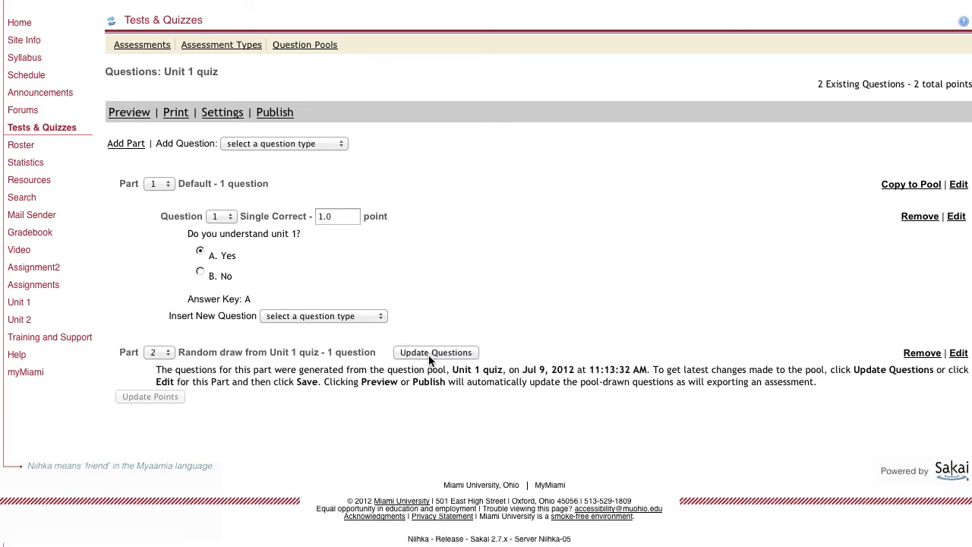